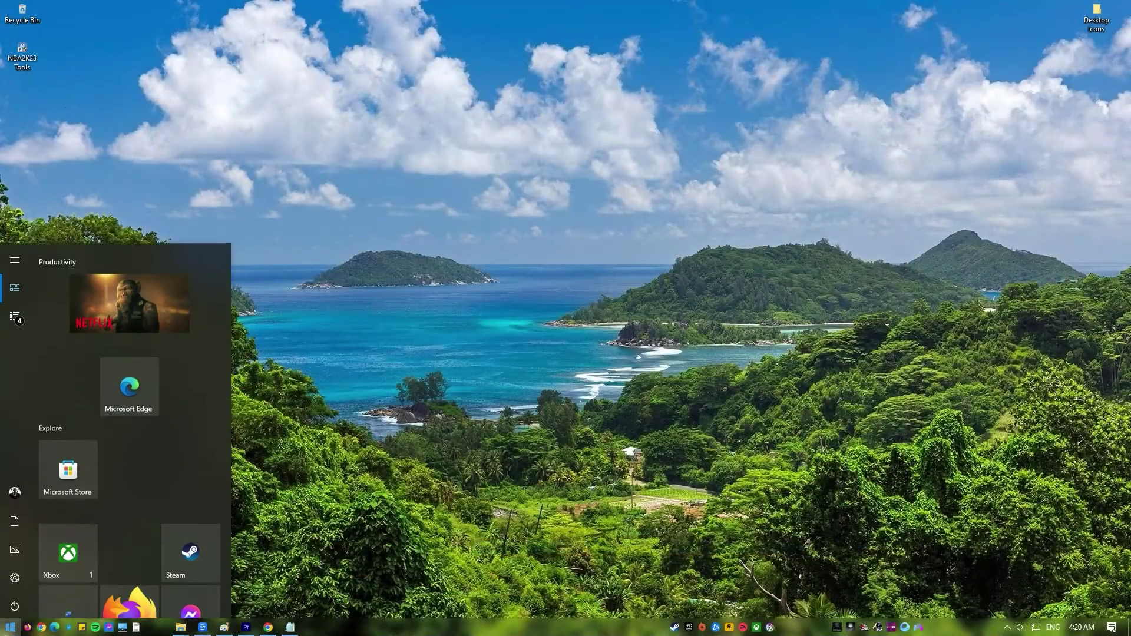
# - Search 'updates' from Start and run a new Windows Update check
pyautogui.write('update')
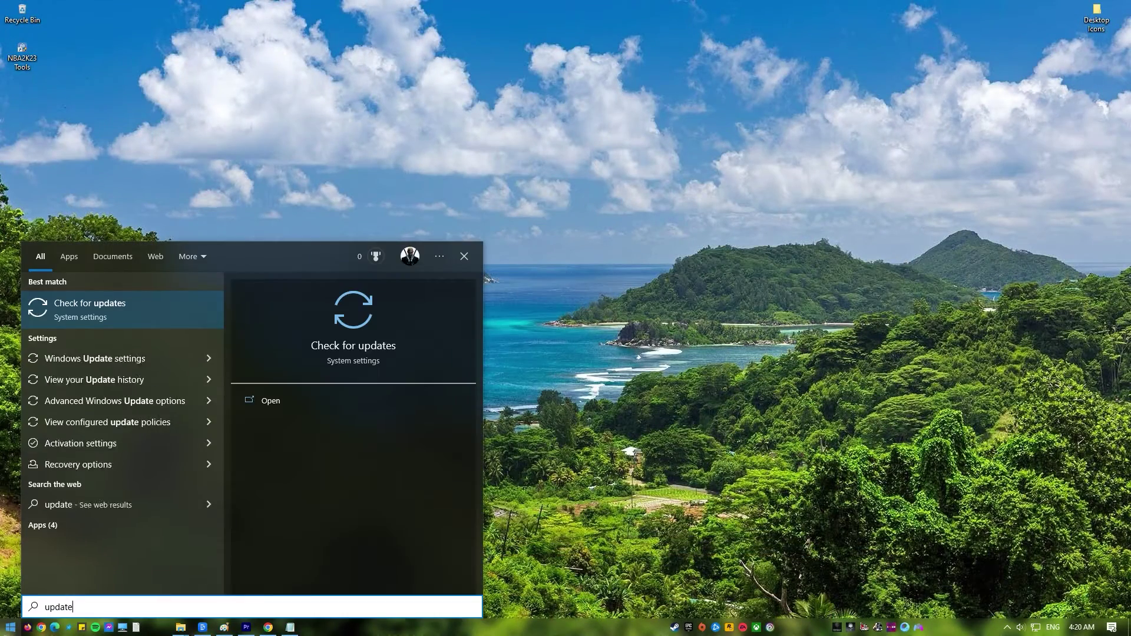
pyautogui.write('s')
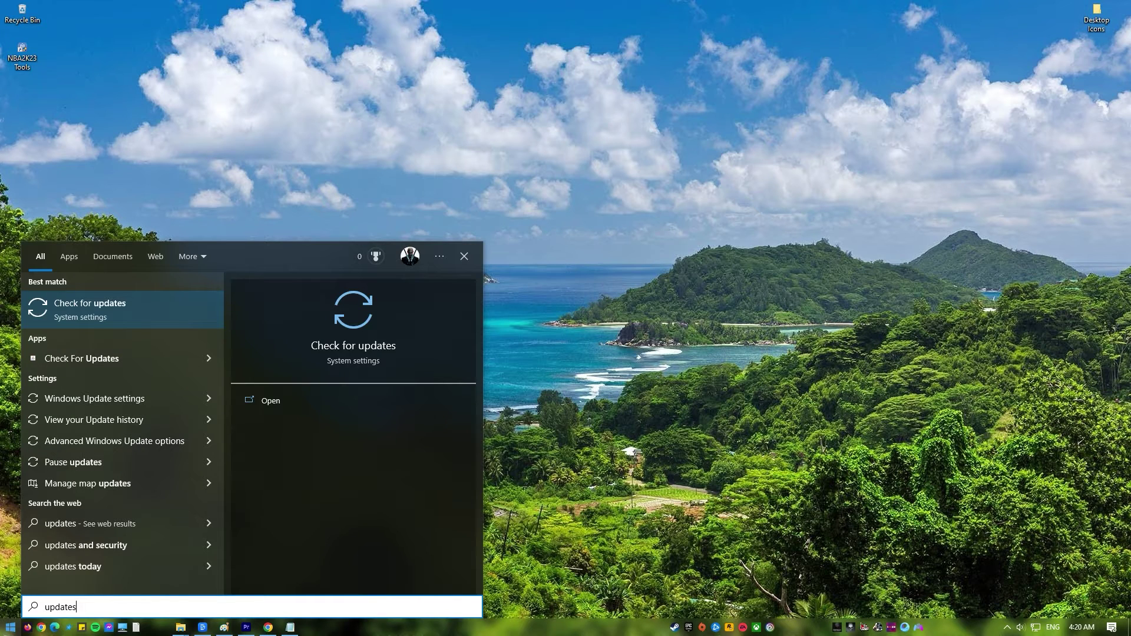
pyautogui.click(160, 322)
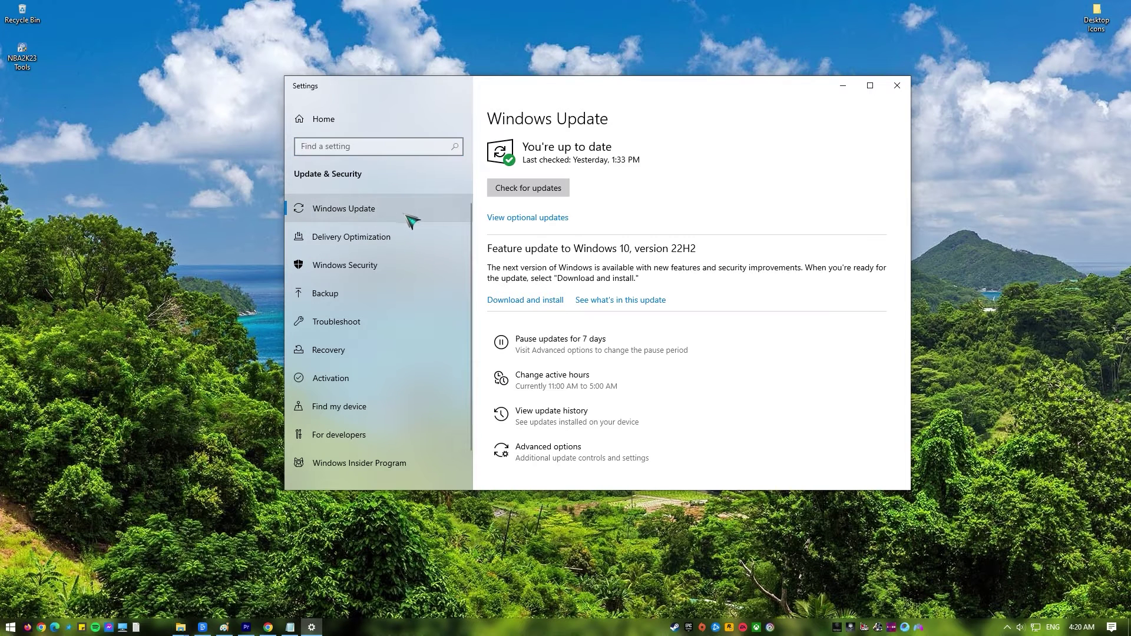
pyautogui.click(563, 193)
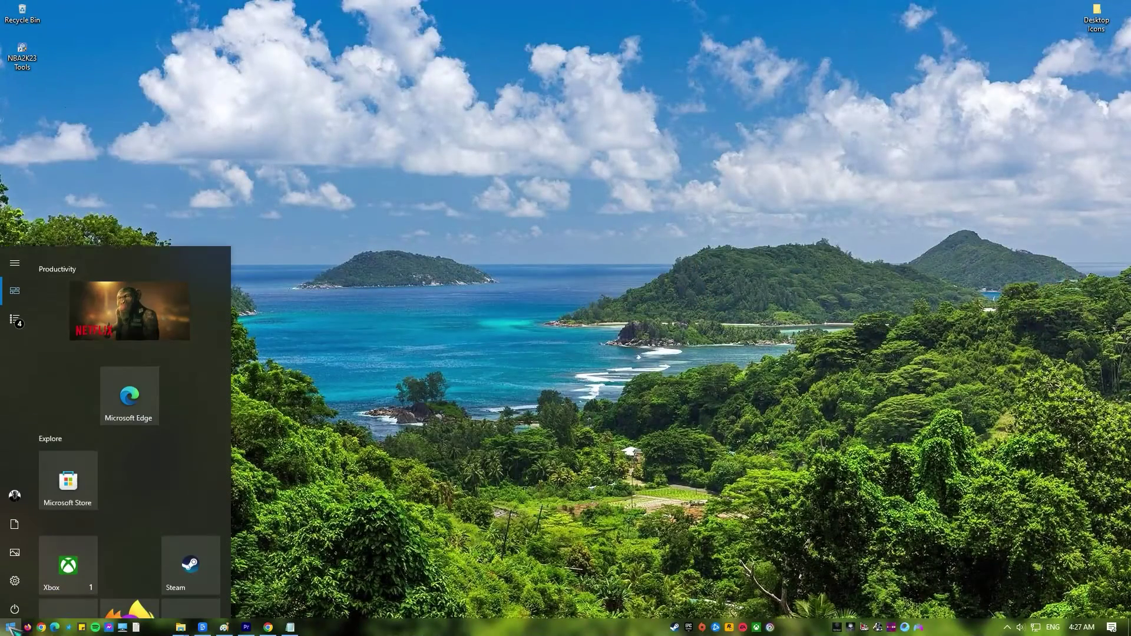
# - Go to Settings > Accounts > Family & other users
pyautogui.click(15, 576)
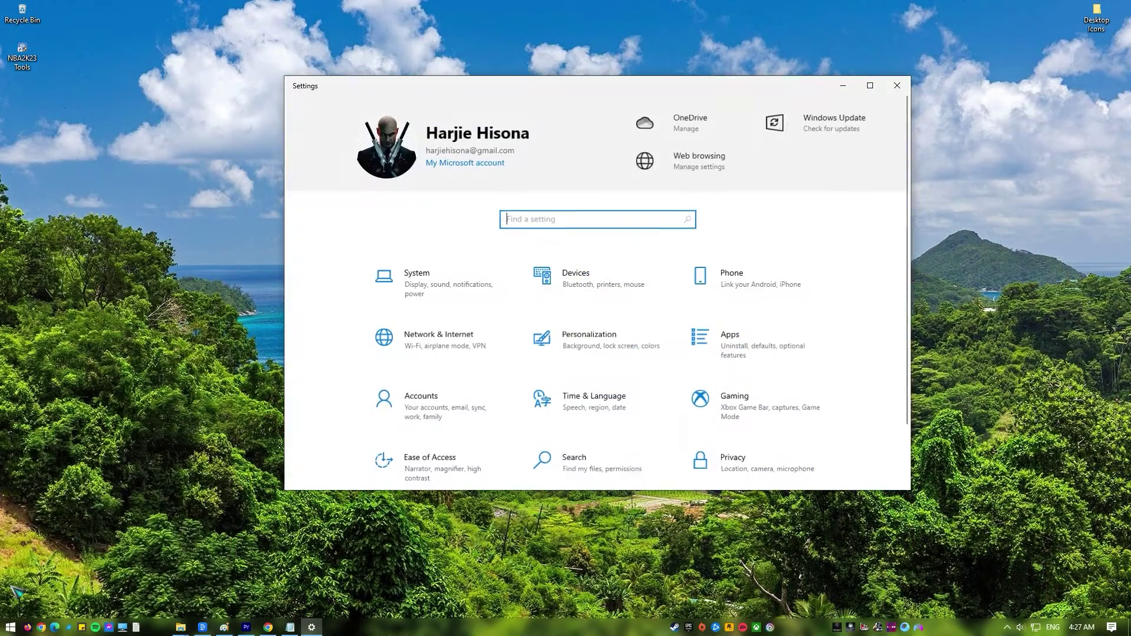
pyautogui.click(483, 421)
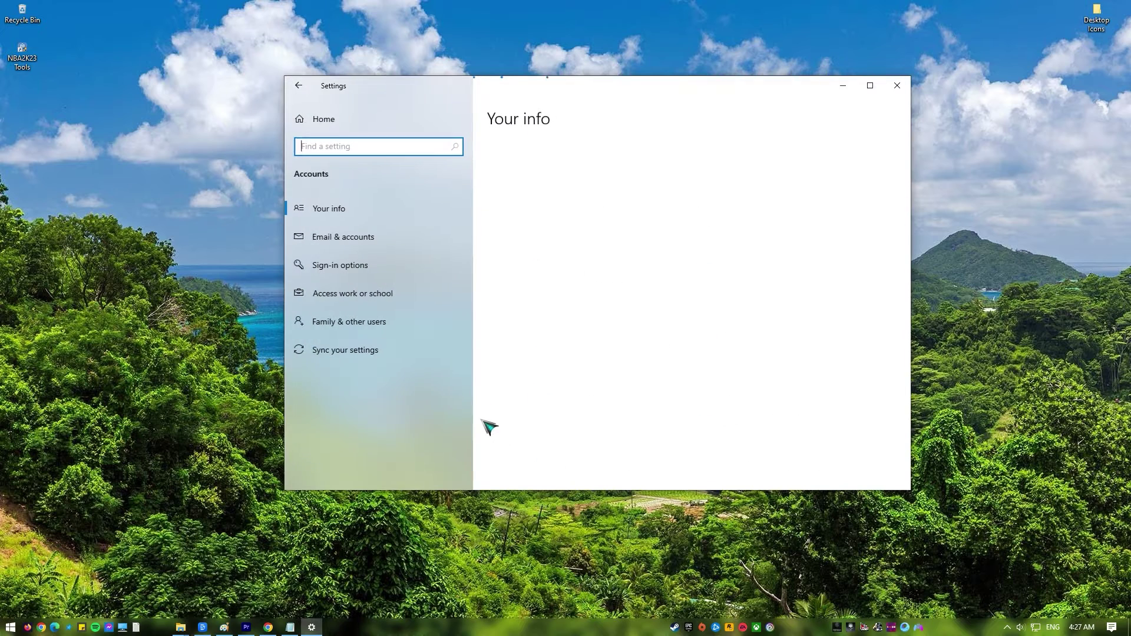
pyautogui.click(377, 331)
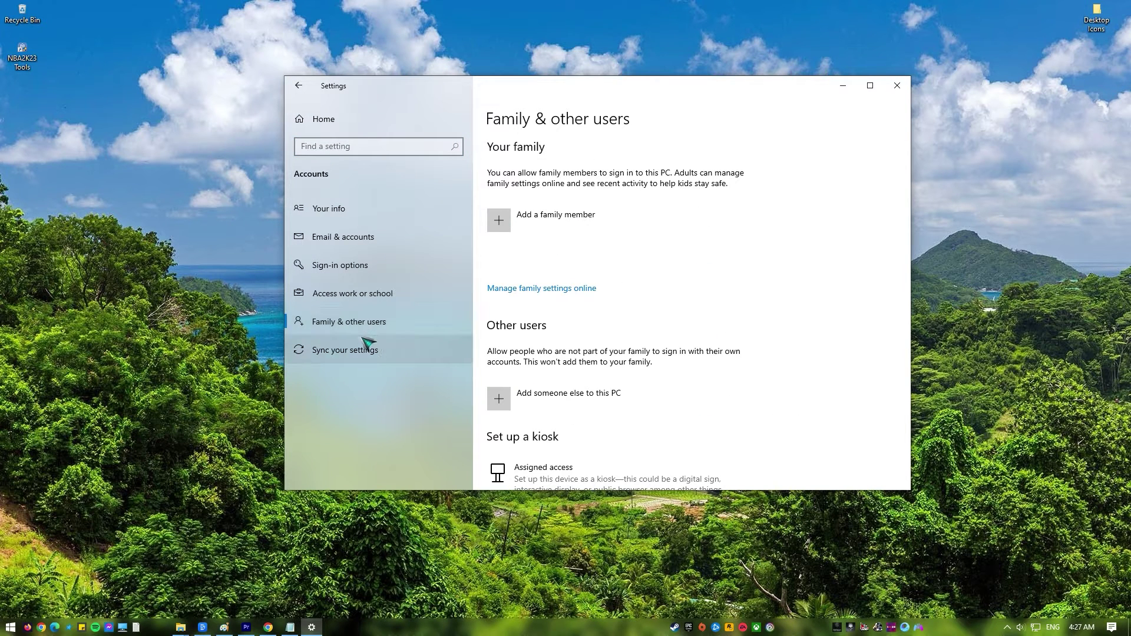
# - Start Add someone else to this PC, choose to add a user without a Microsoft account, then close that dialog
pyautogui.click(596, 405)
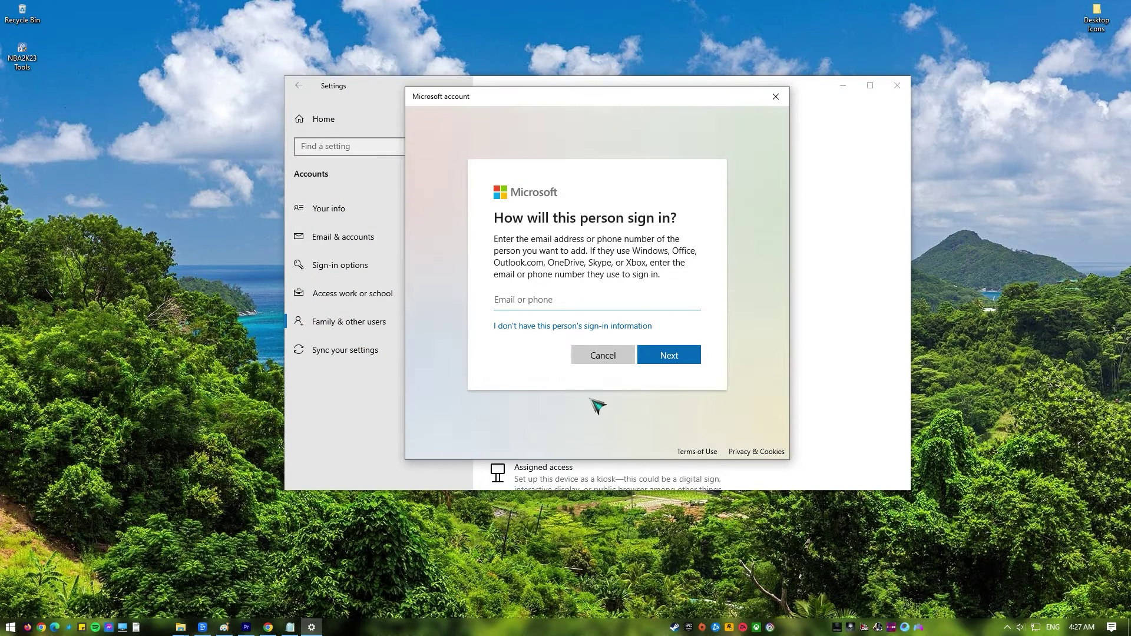
pyautogui.click(595, 328)
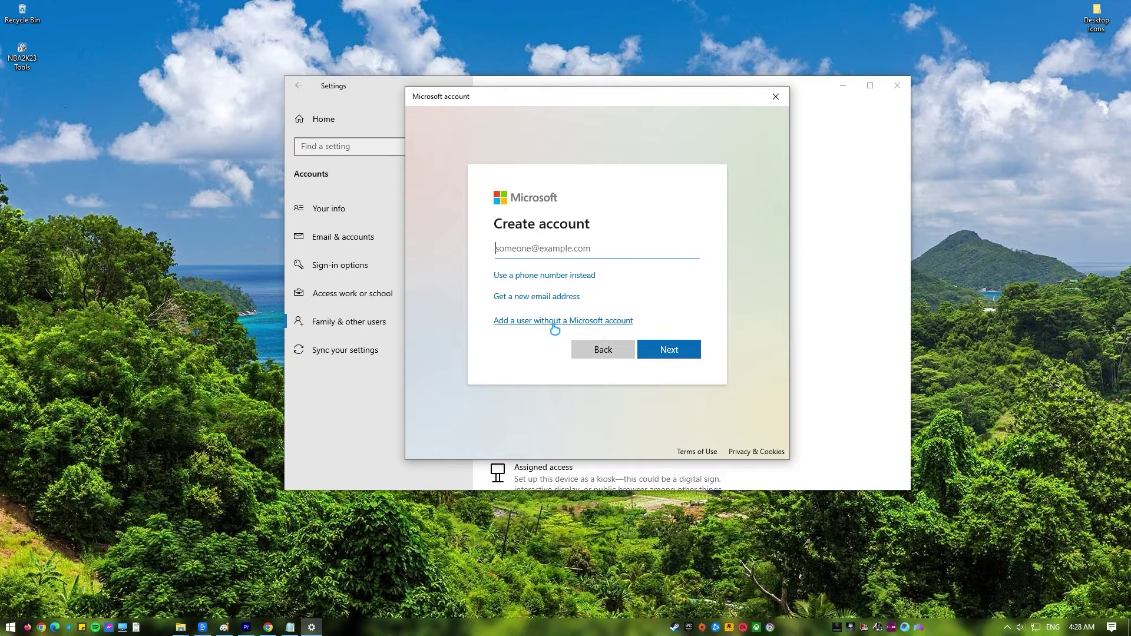
pyautogui.click(554, 323)
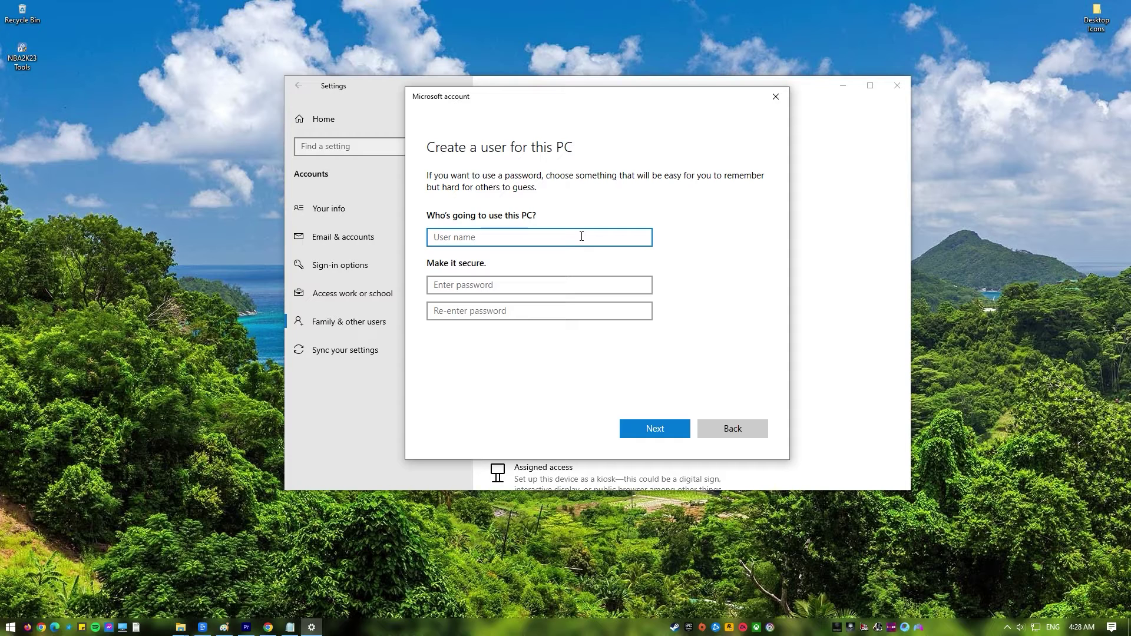
pyautogui.click(776, 96)
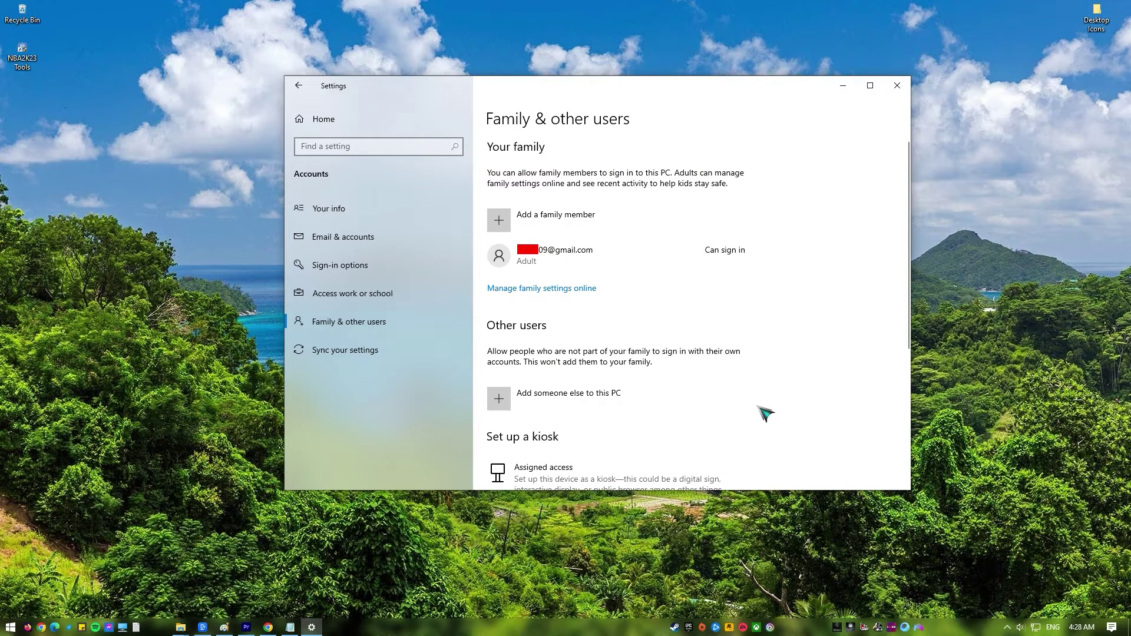
# - Change the family member's account type to Administrator and confirm with OK
pyautogui.click(643, 268)
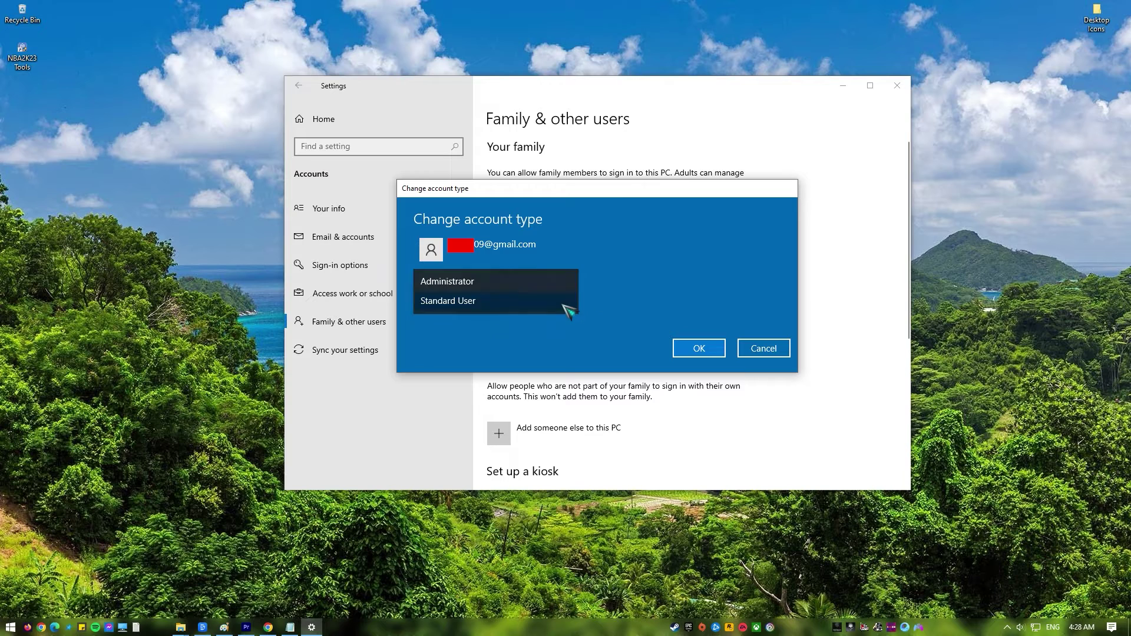
pyautogui.click(480, 285)
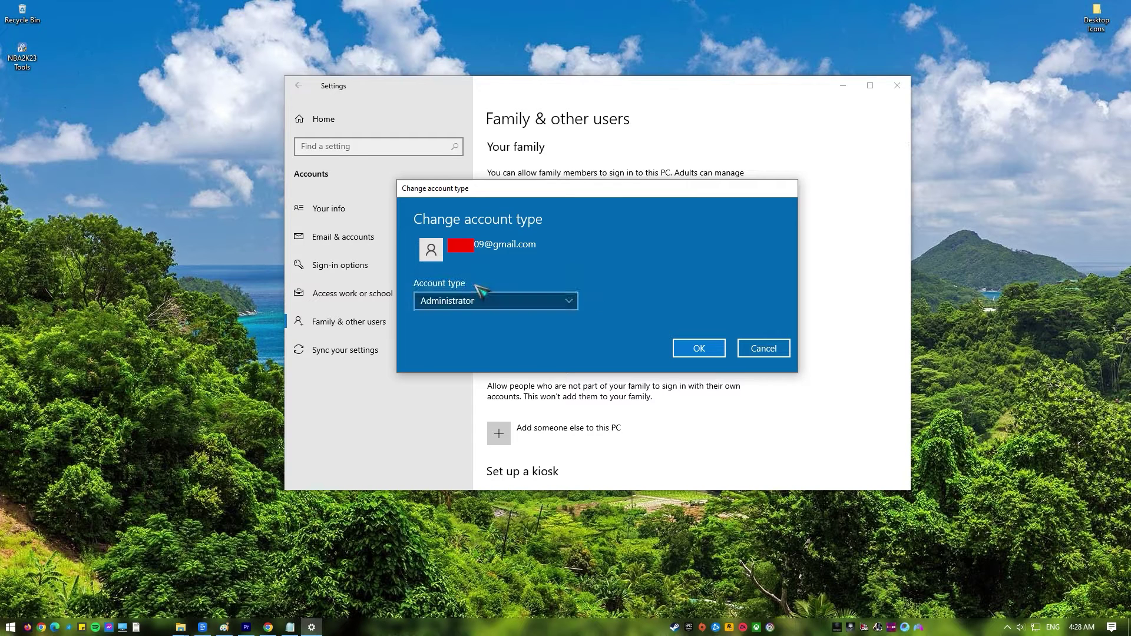
pyautogui.click(699, 348)
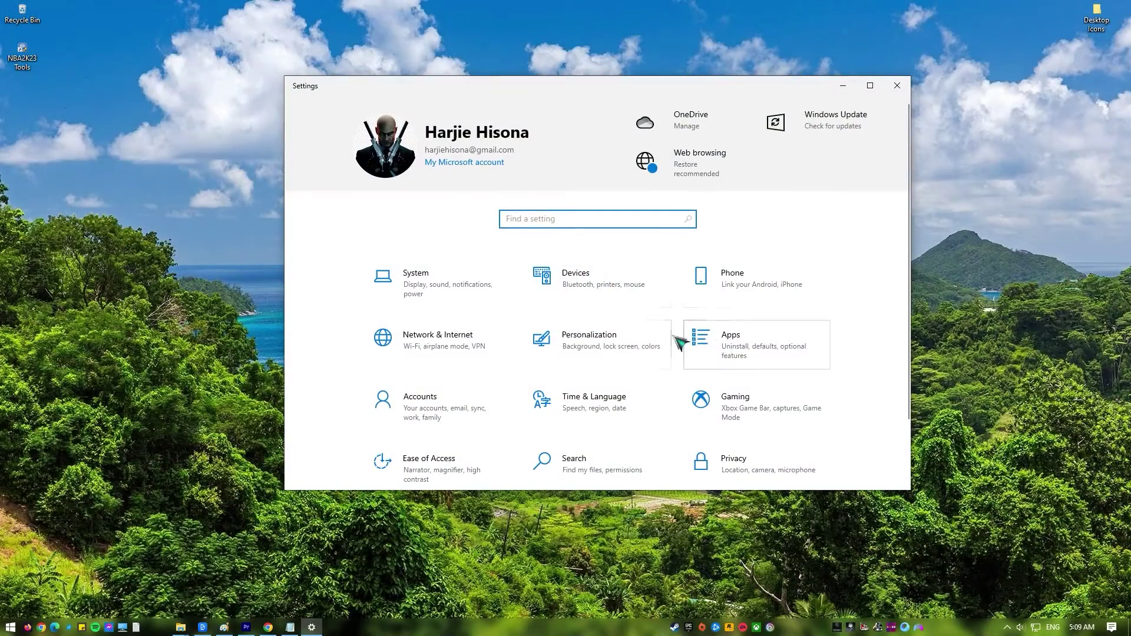
# - Turn Real-time protection Off under Update & Security > Windows Security > Virus & threat protection, approving the UAC prompt
pyautogui.scroll(-2, 453, 465)
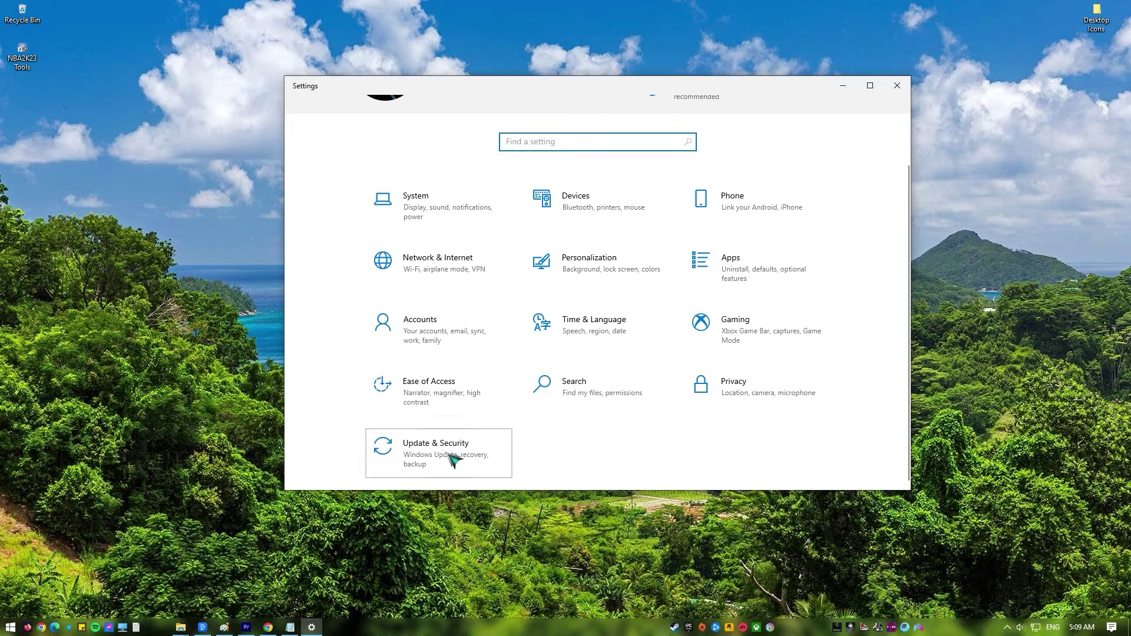
pyautogui.click(453, 459)
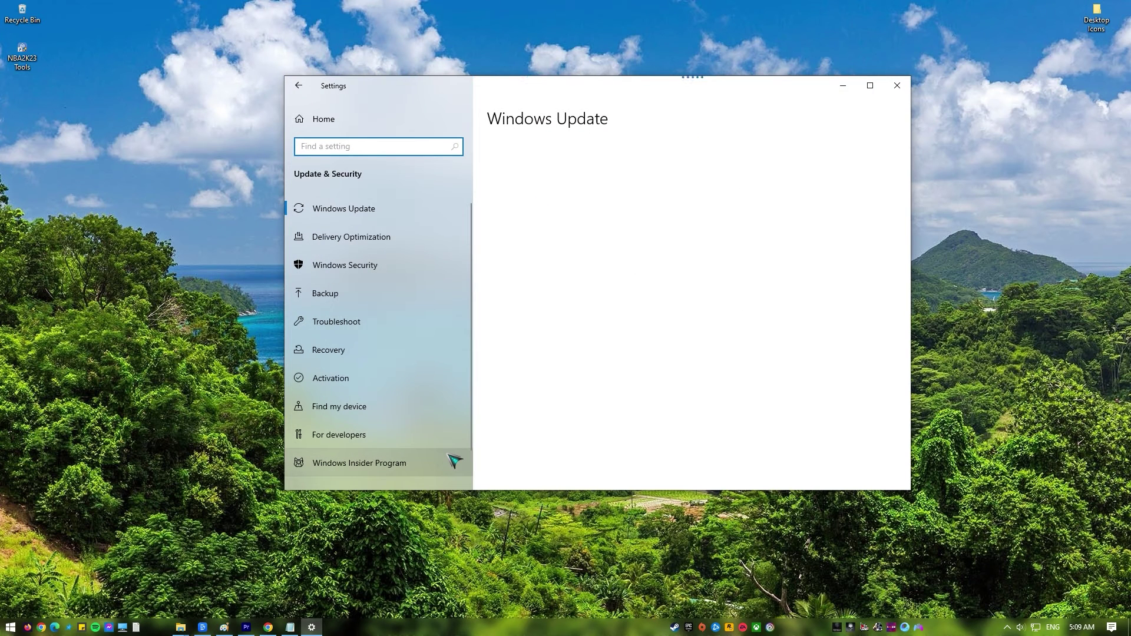
pyautogui.click(416, 277)
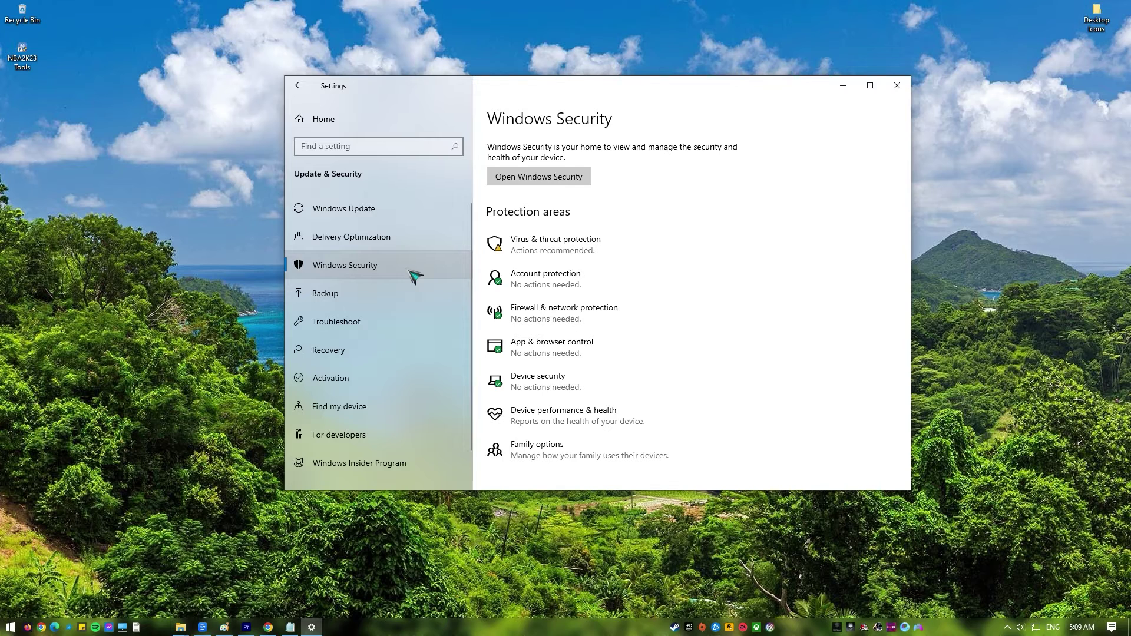
pyautogui.click(624, 254)
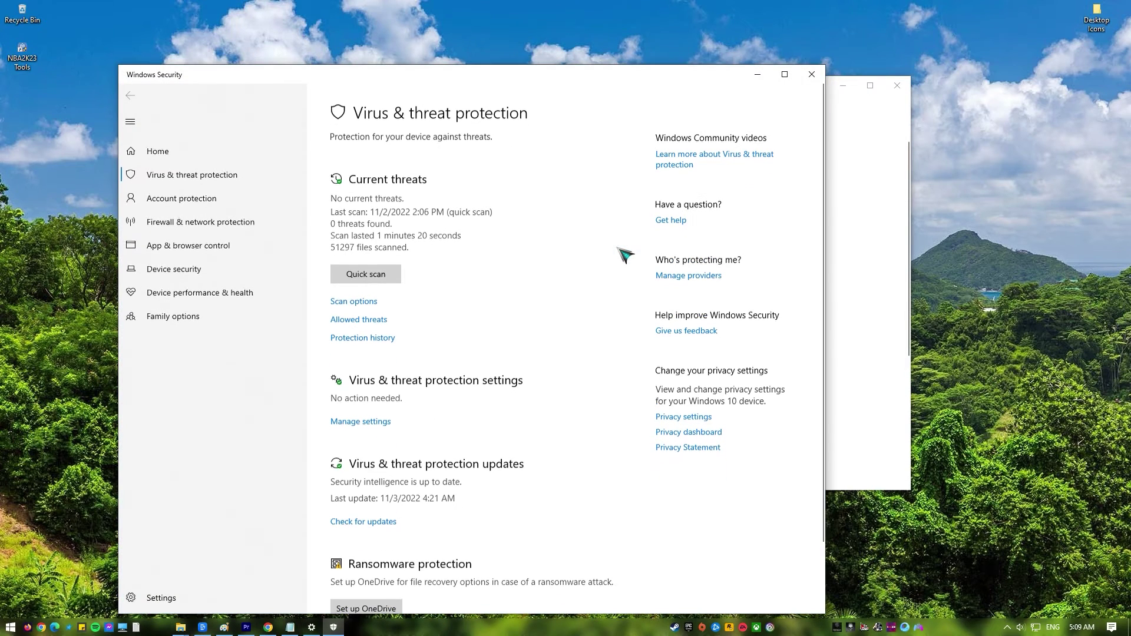
pyautogui.click(366, 416)
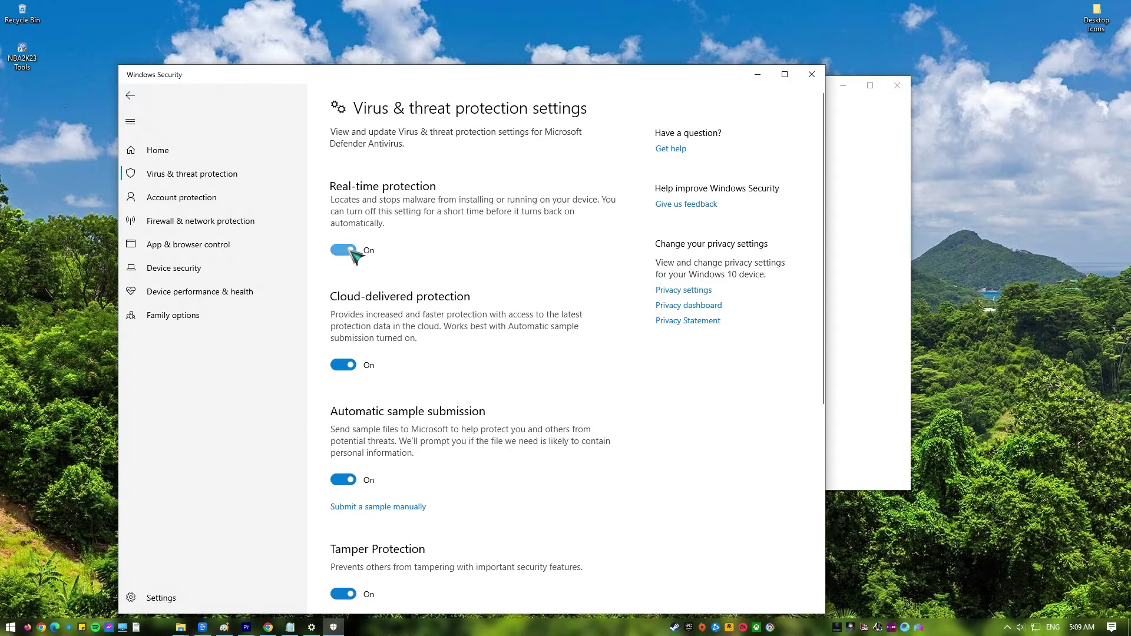
pyautogui.click(348, 249)
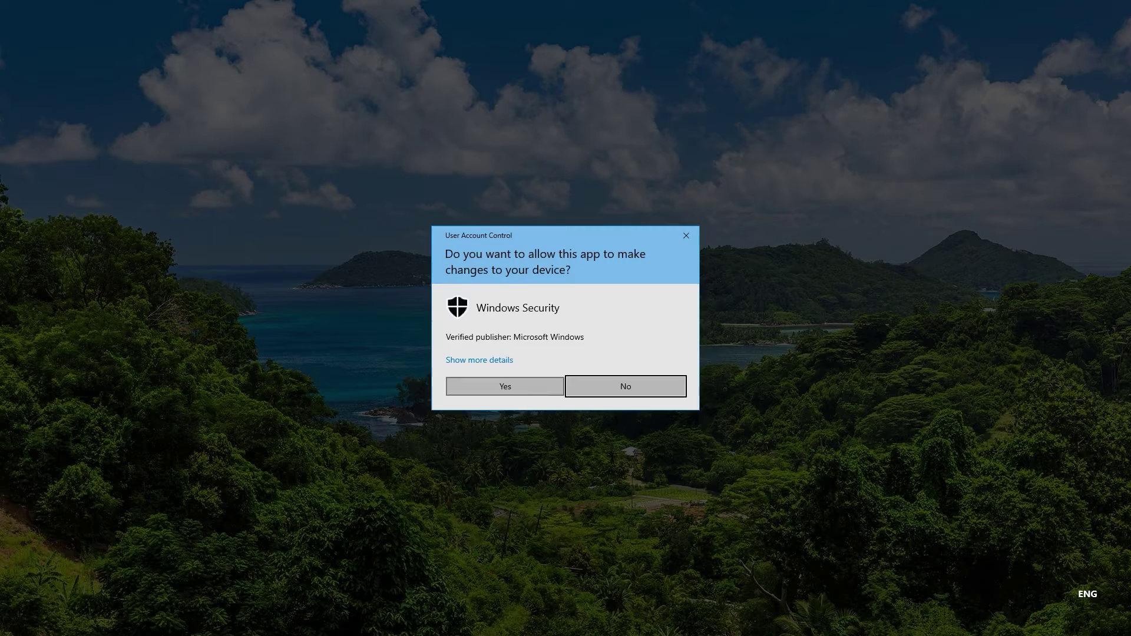
pyautogui.click(503, 383)
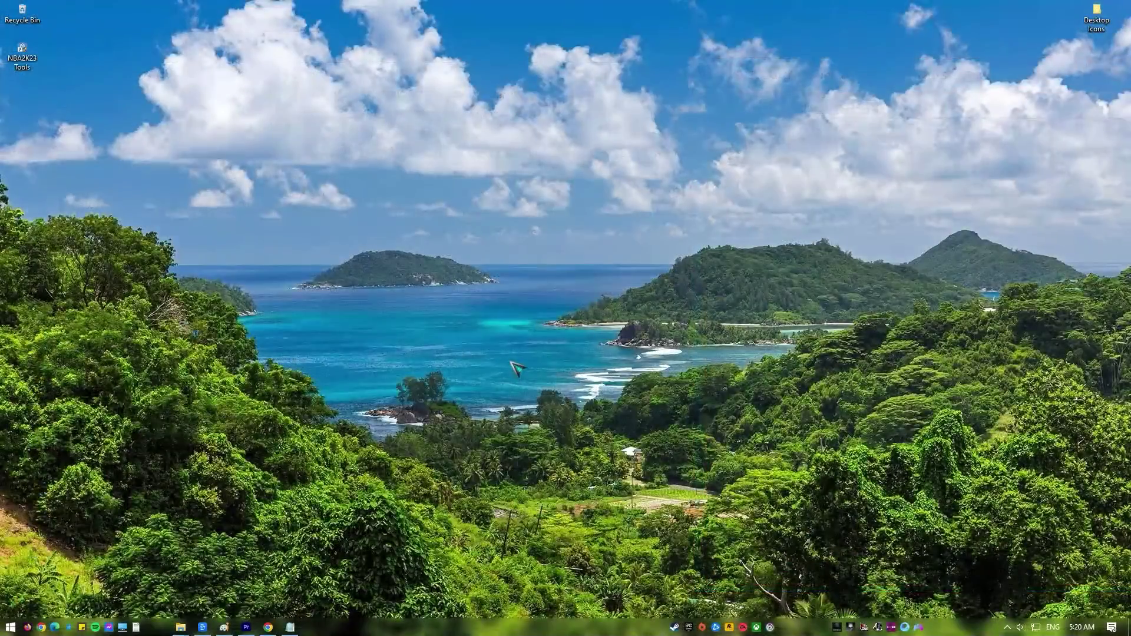
# - In gpedit.msc, set the Windows Security policy 'Hide the Virus and threat protection area' to Not Configured
pyautogui.press('super+r')
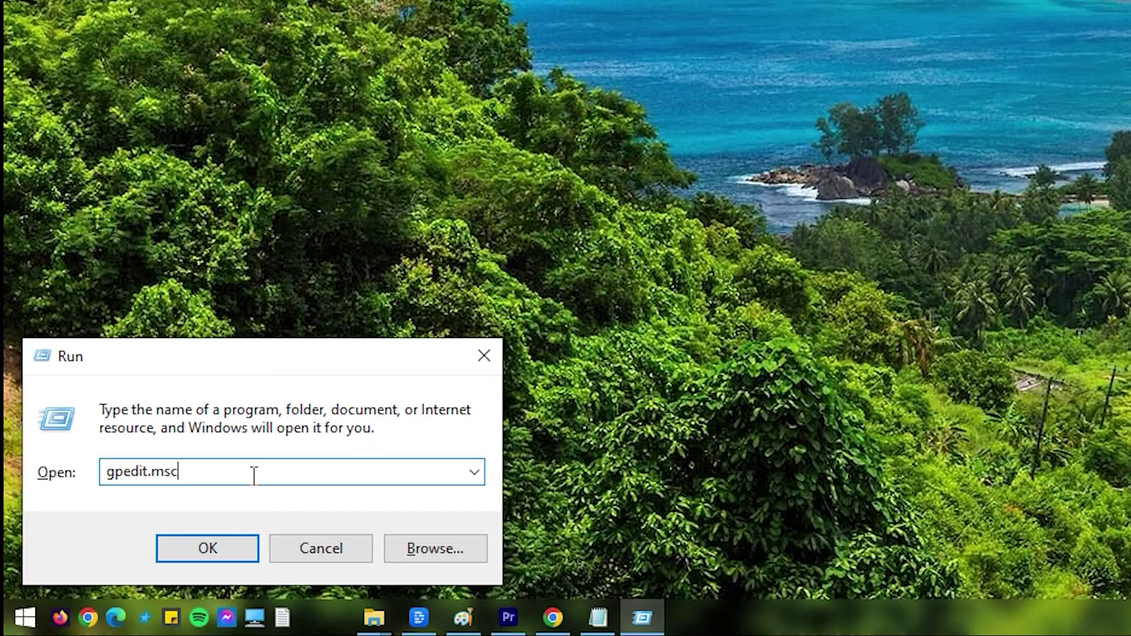
pyautogui.click(219, 547)
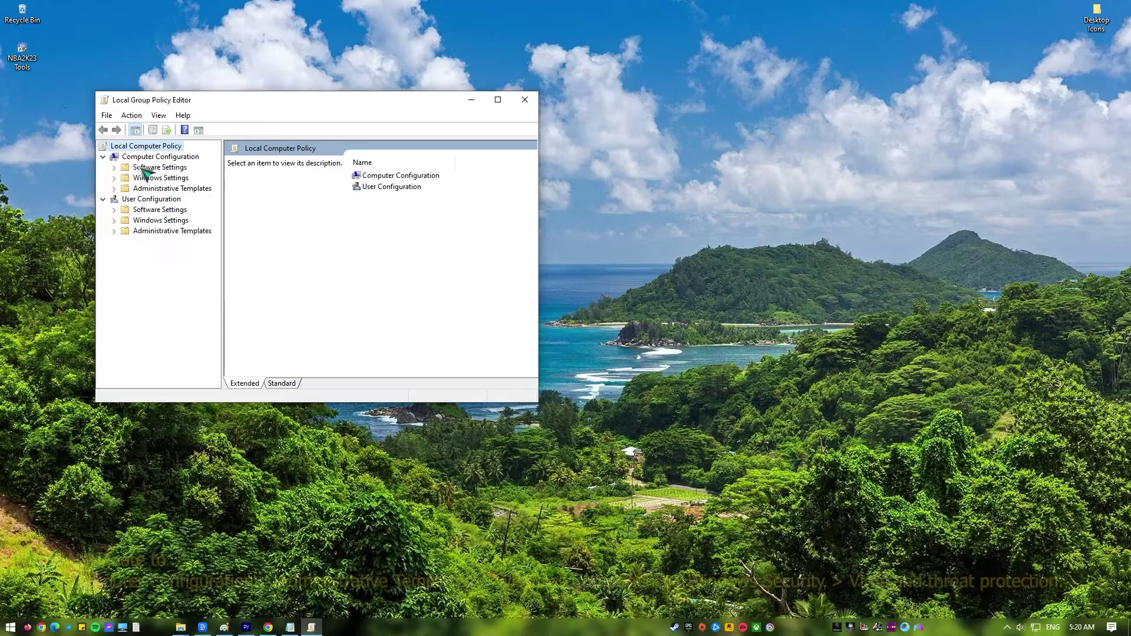
pyautogui.click(152, 158)
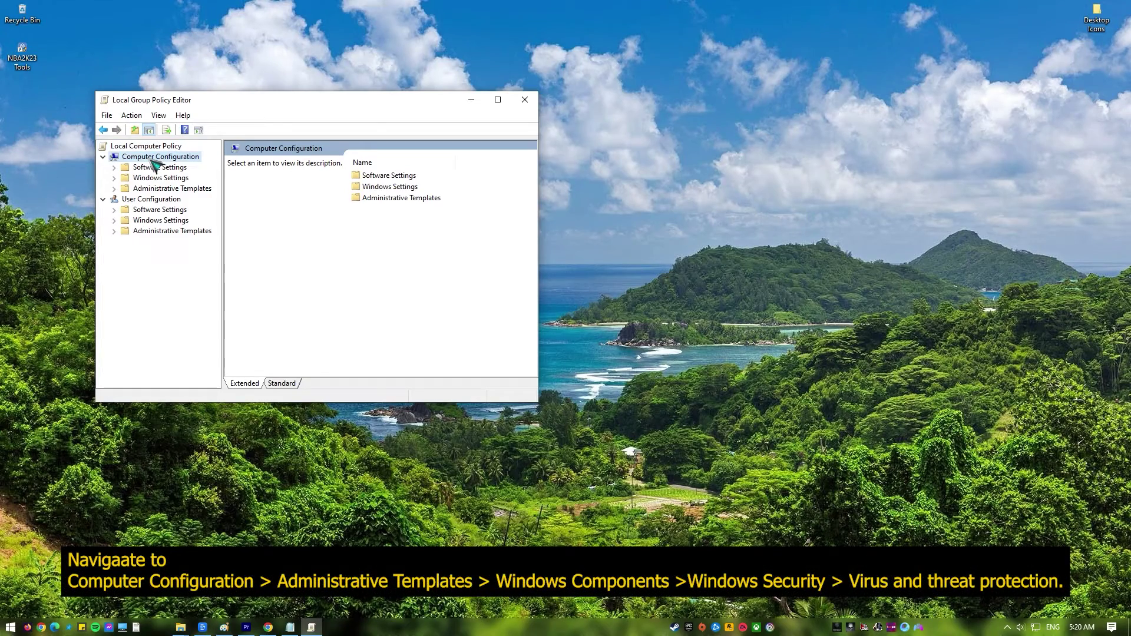
pyautogui.doubleClick(178, 189)
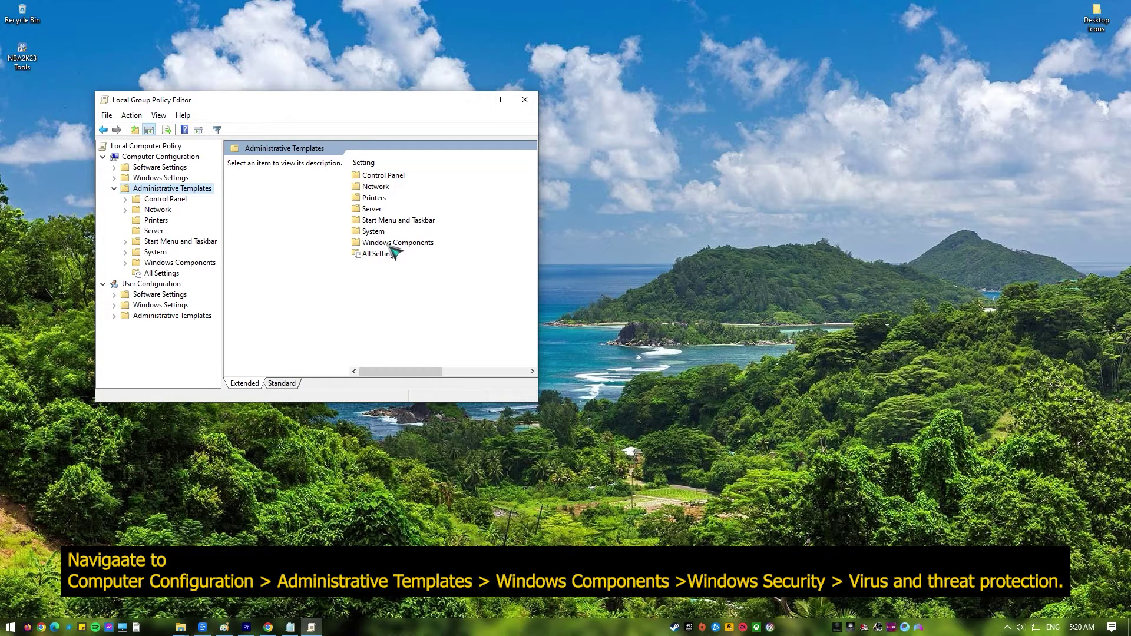
pyautogui.doubleClick(397, 243)
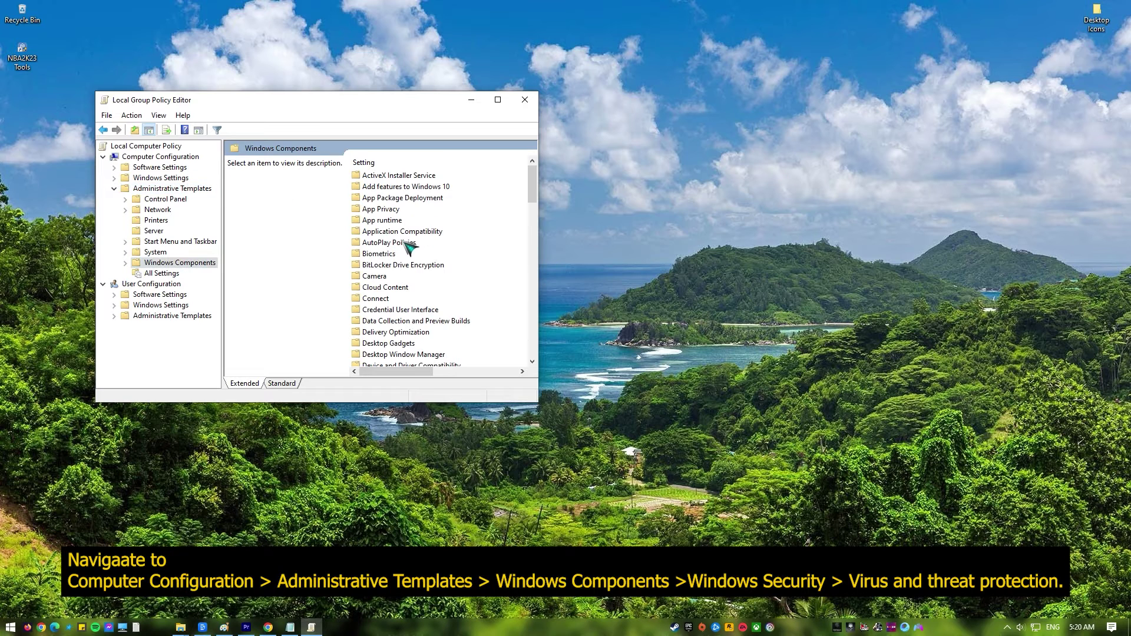
pyautogui.scroll(-20, 404, 266)
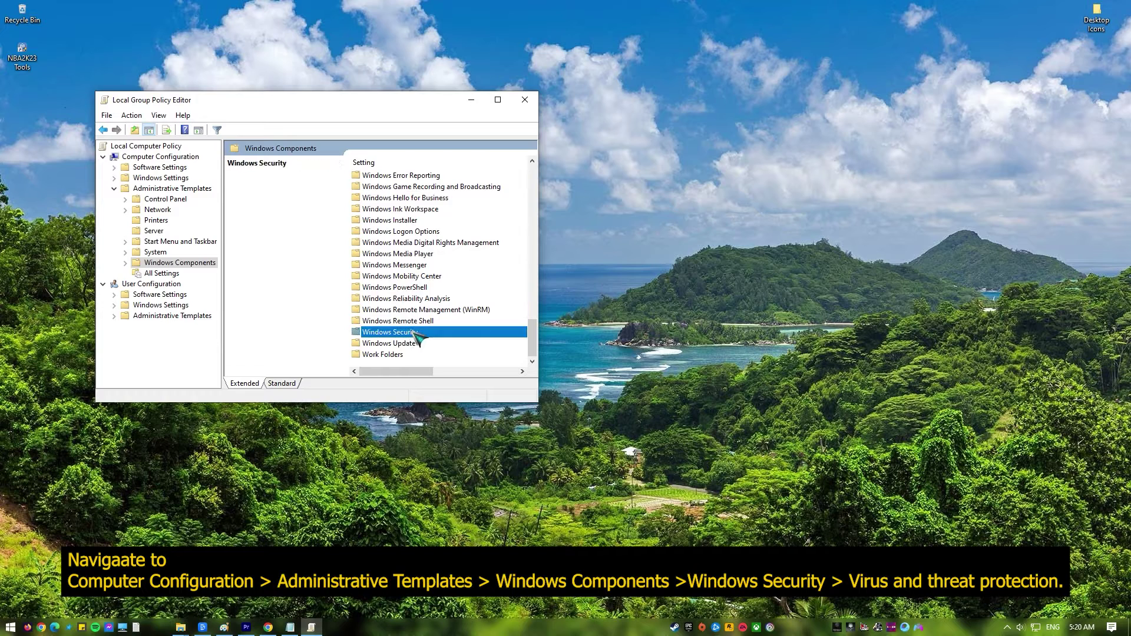
pyautogui.doubleClick(388, 332)
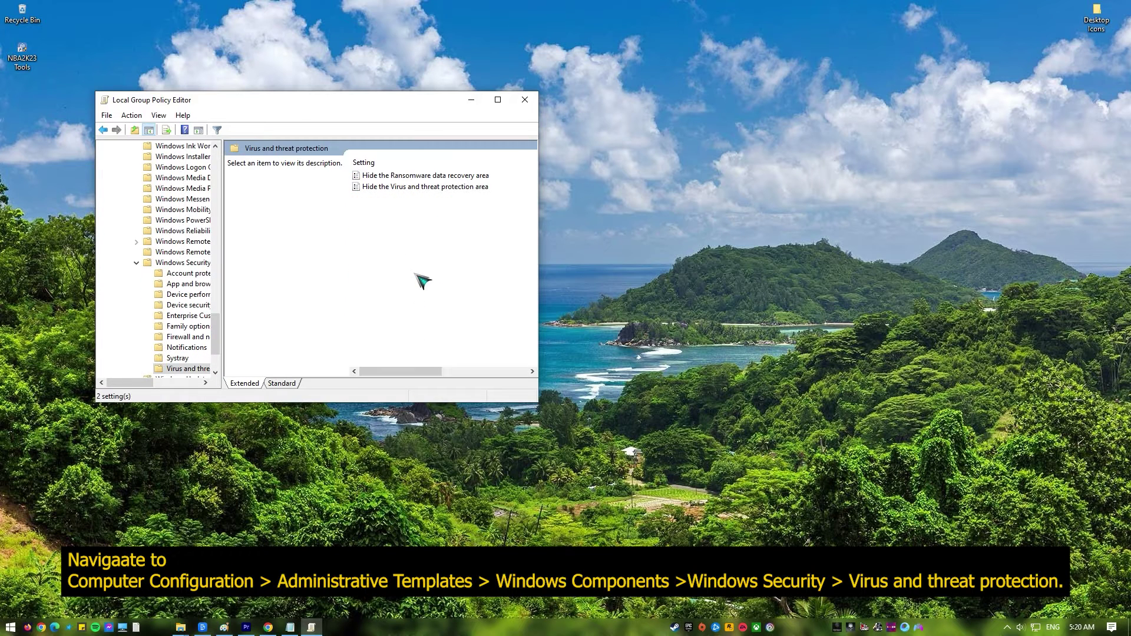
pyautogui.doubleClick(410, 188)
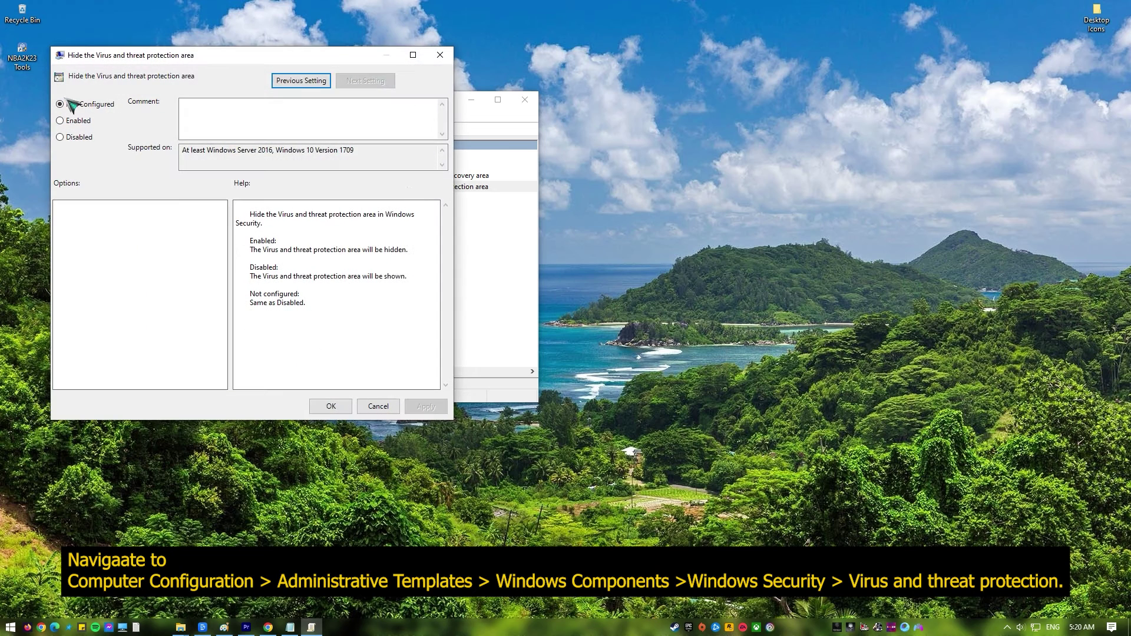
pyautogui.click(70, 106)
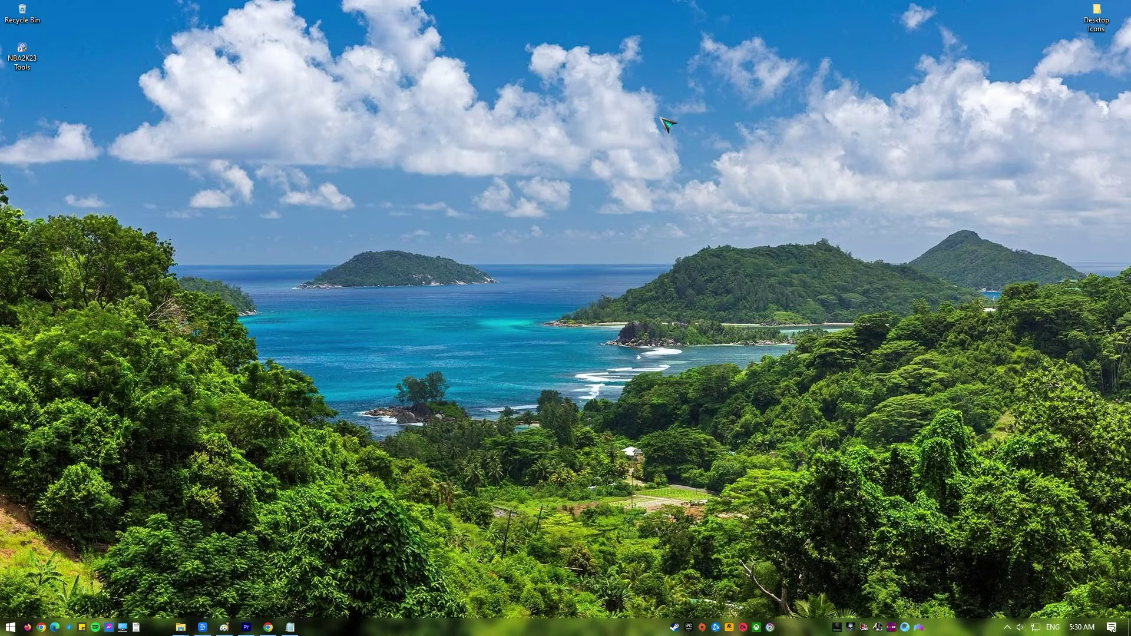
# - Launch cmd as administrator from Start search, accepting the UAC prompt
pyautogui.press('super')
pyautogui.write('cm')
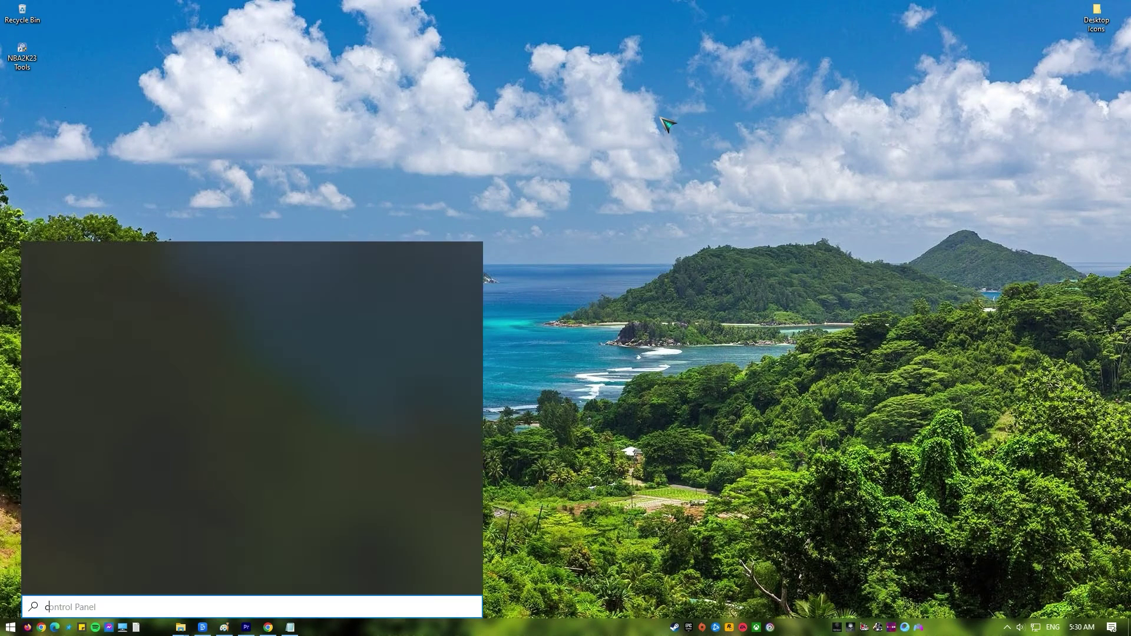
pyautogui.write('d')
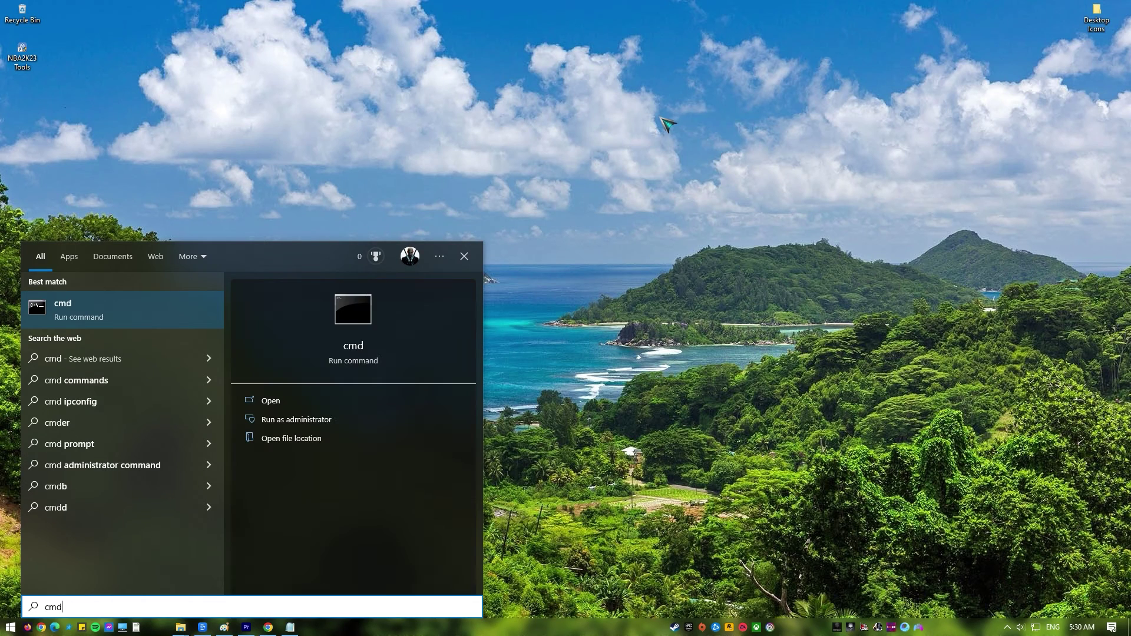
pyautogui.click(359, 421)
pyautogui.click(505, 386)
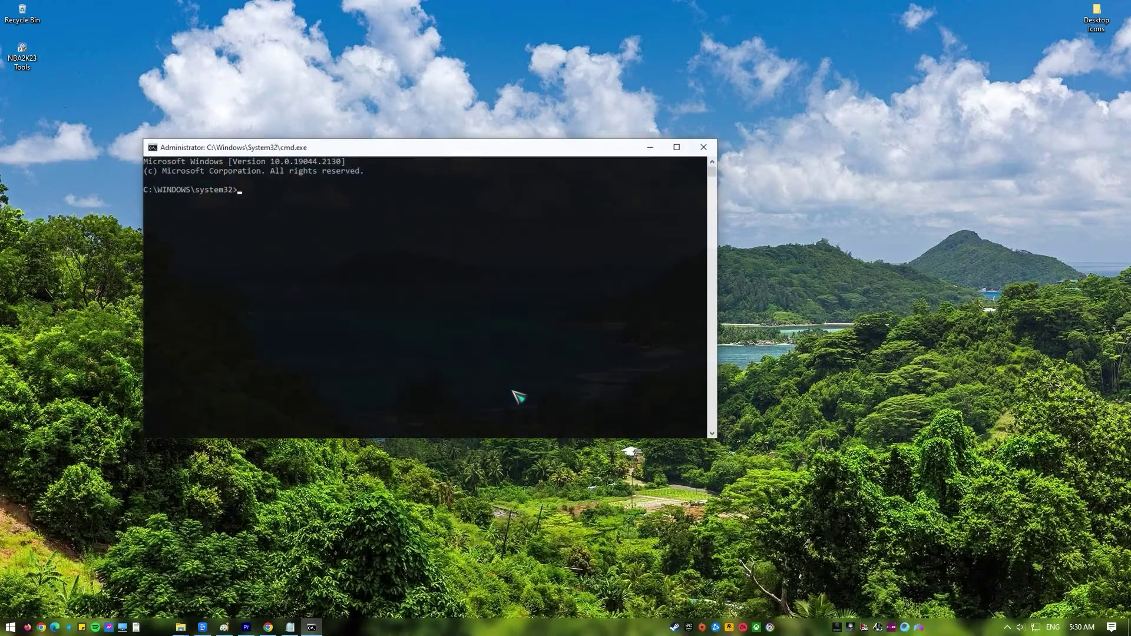
# - Run 'net user administrator /active:yes' to enable the built-in Administrator account
pyautogui.click(253, 189)
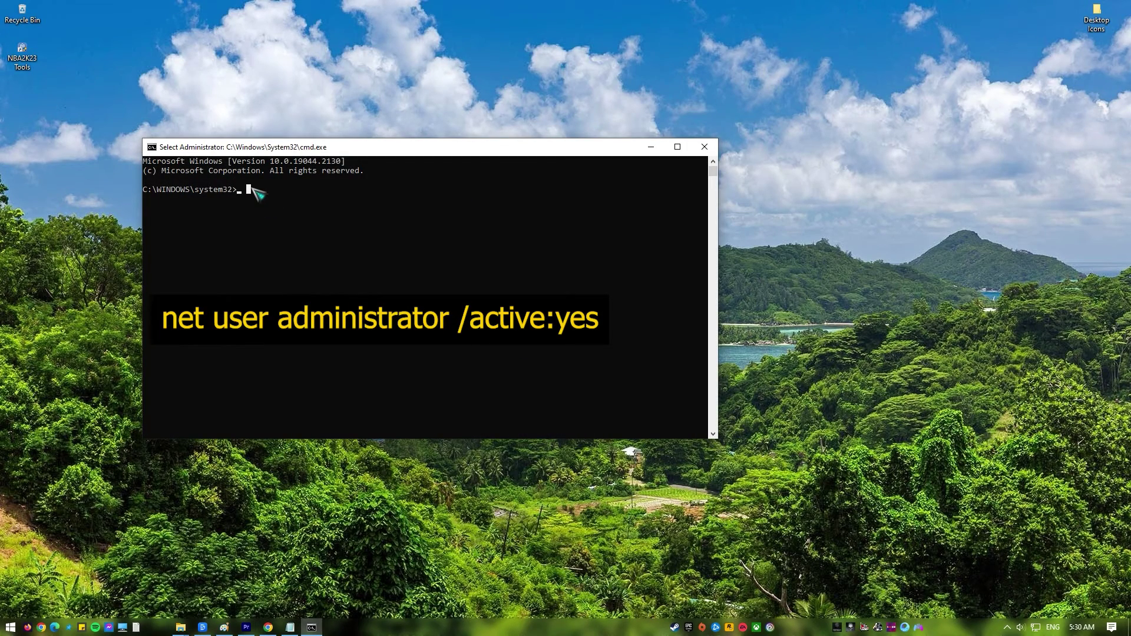
pyautogui.hotkey('ctrl', 'v')
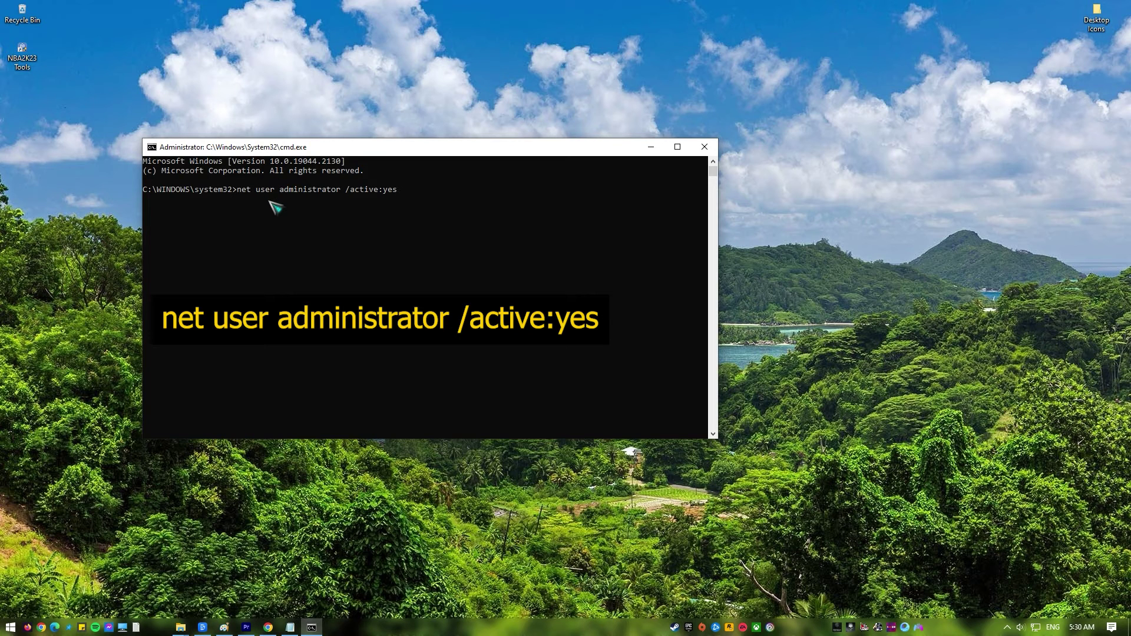
pyautogui.press('Return')
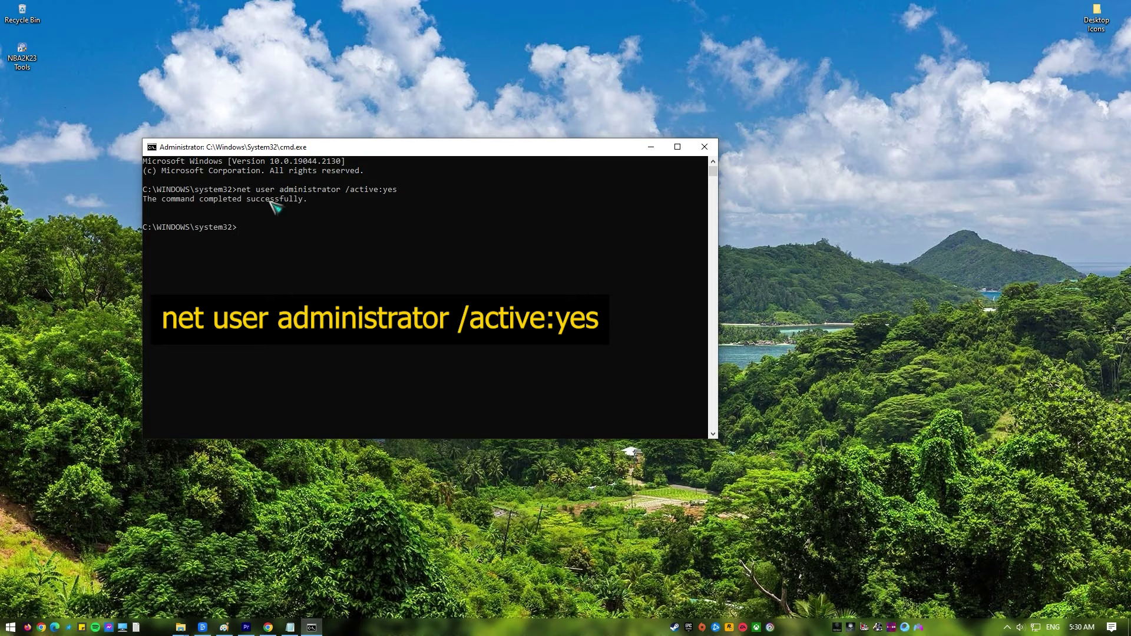